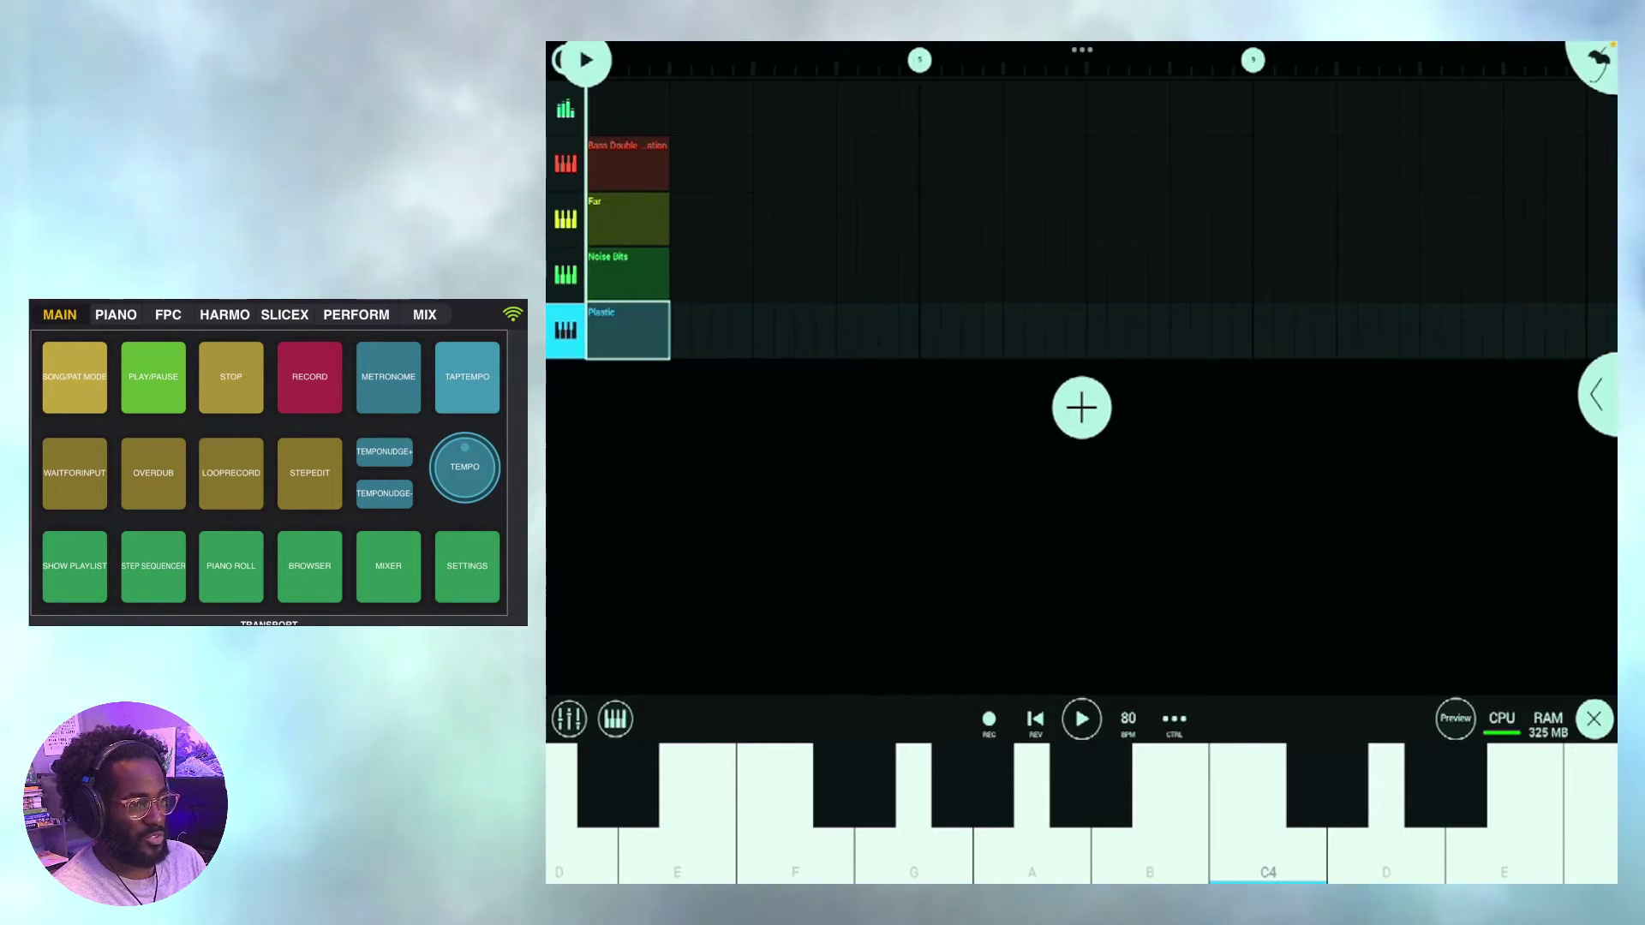
- Add an Audio Record channel as a new track below the four instrument tracks
left_click(1080, 408)
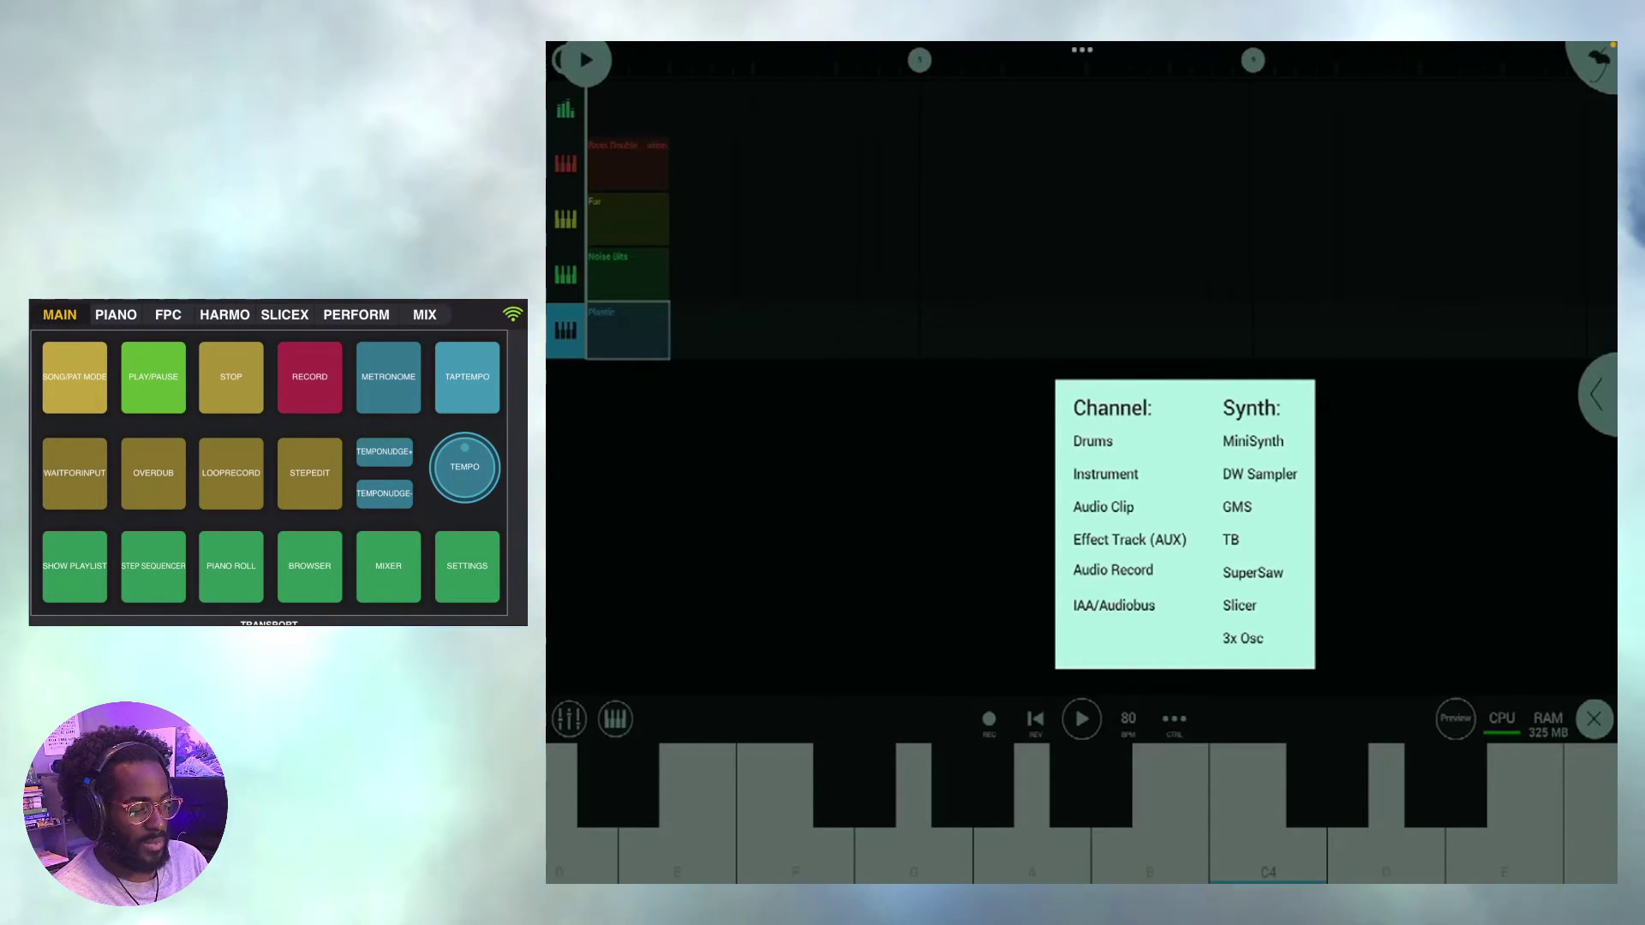
left_click(1113, 570)
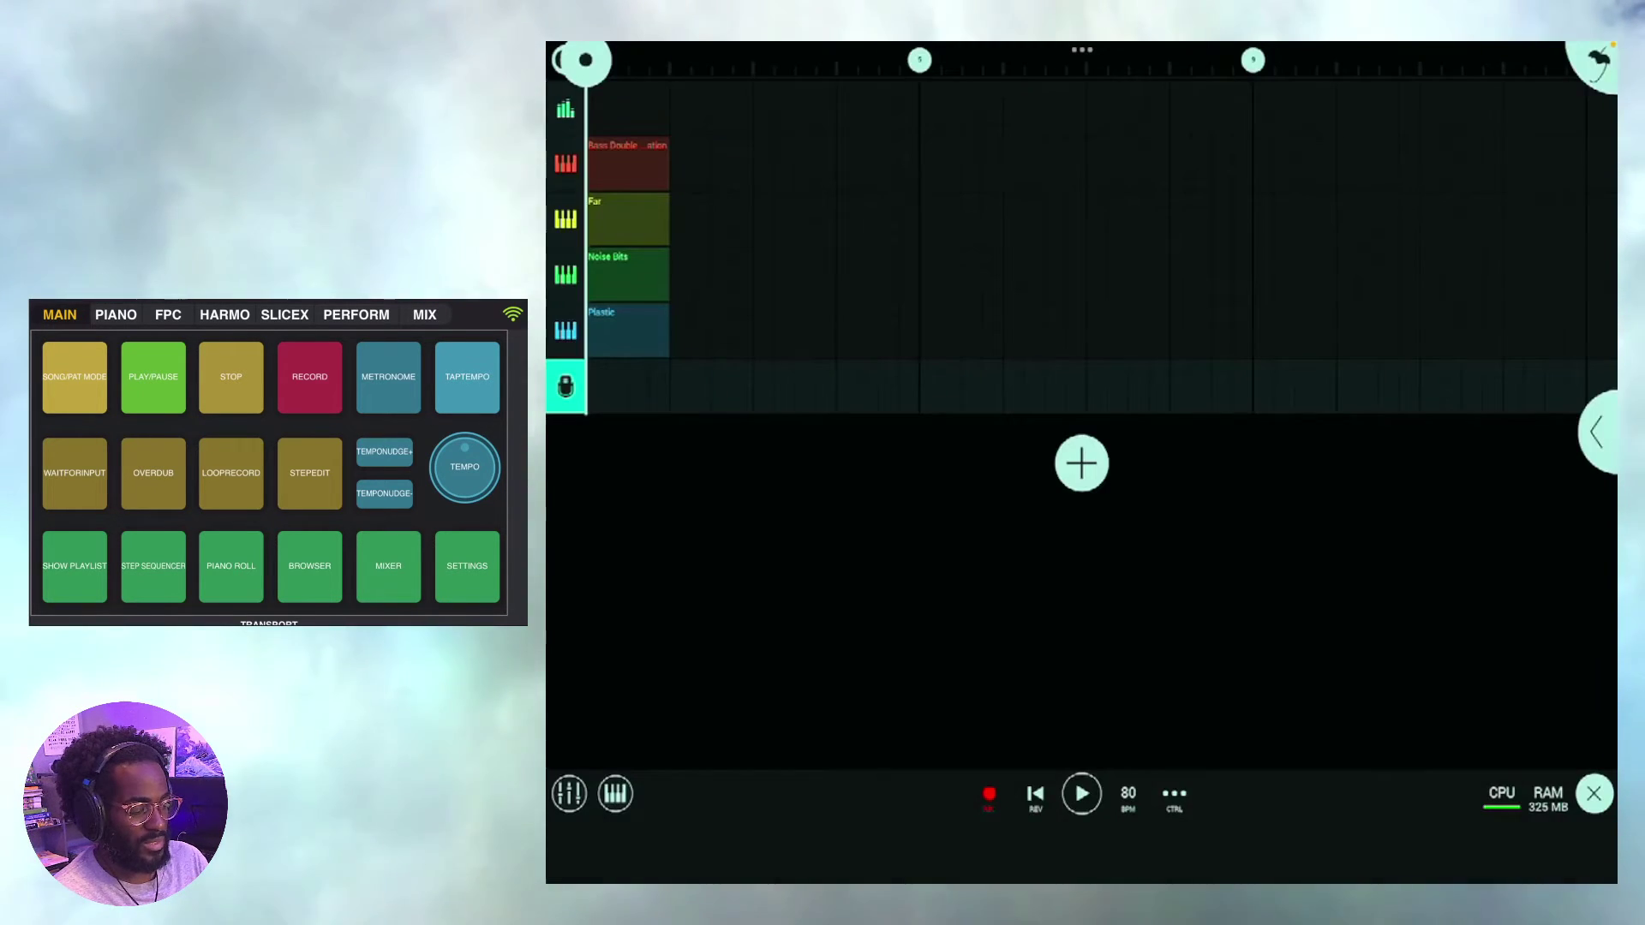
- Check the song tempo of 80 BPM in the tempo settings, then close them
left_click(1127, 793)
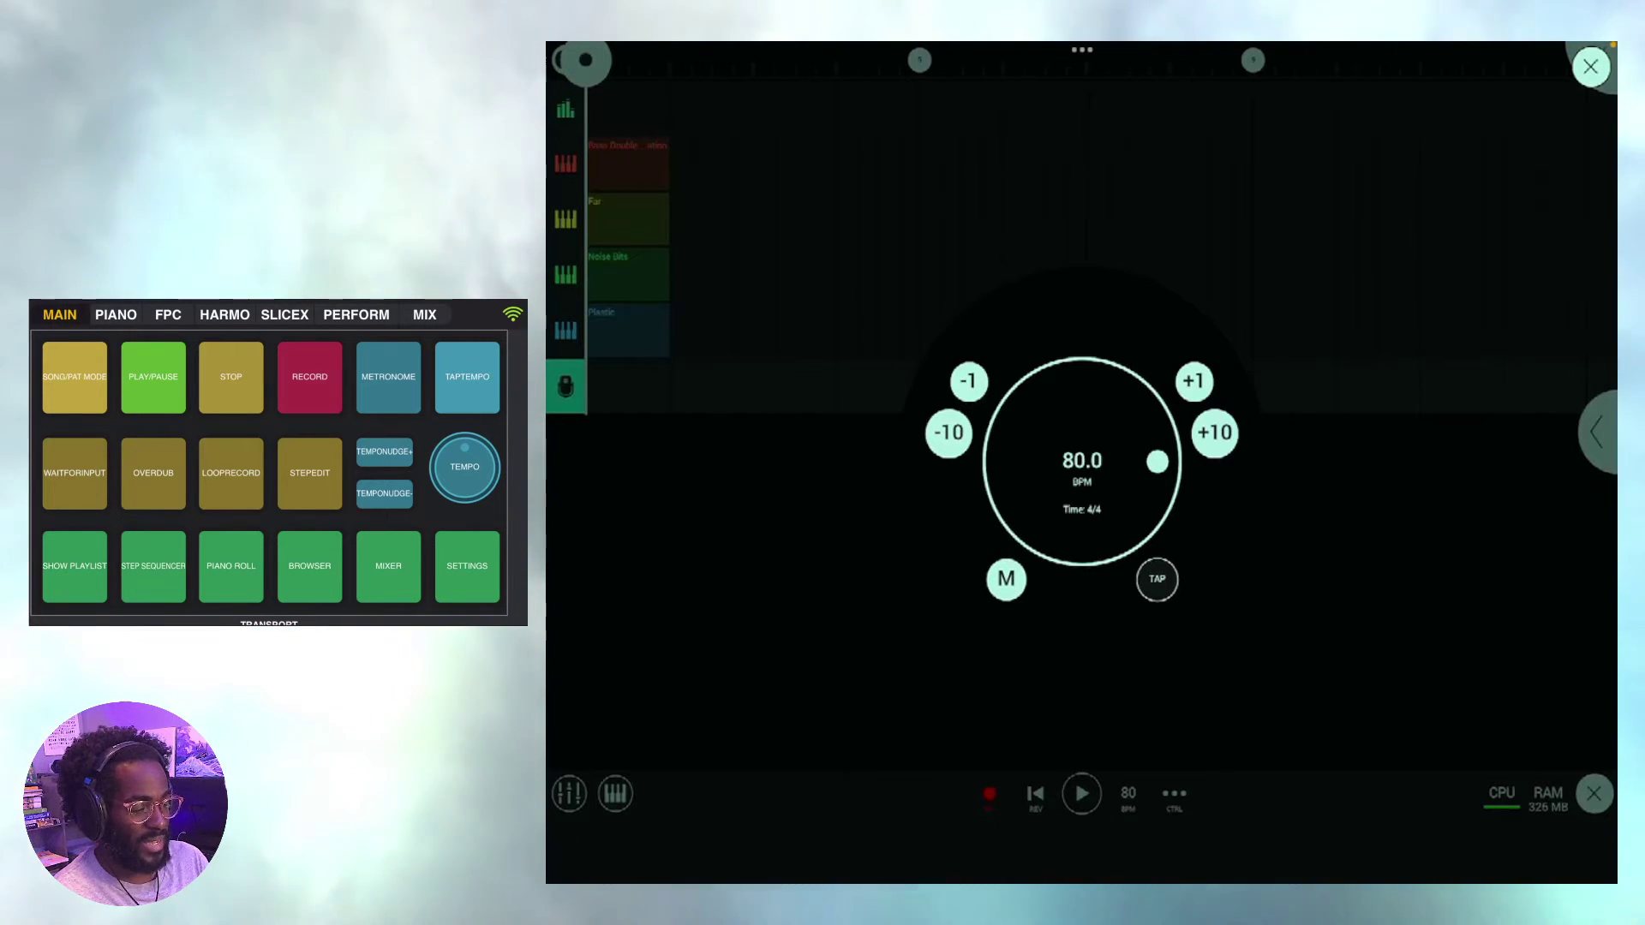
left_click(1590, 66)
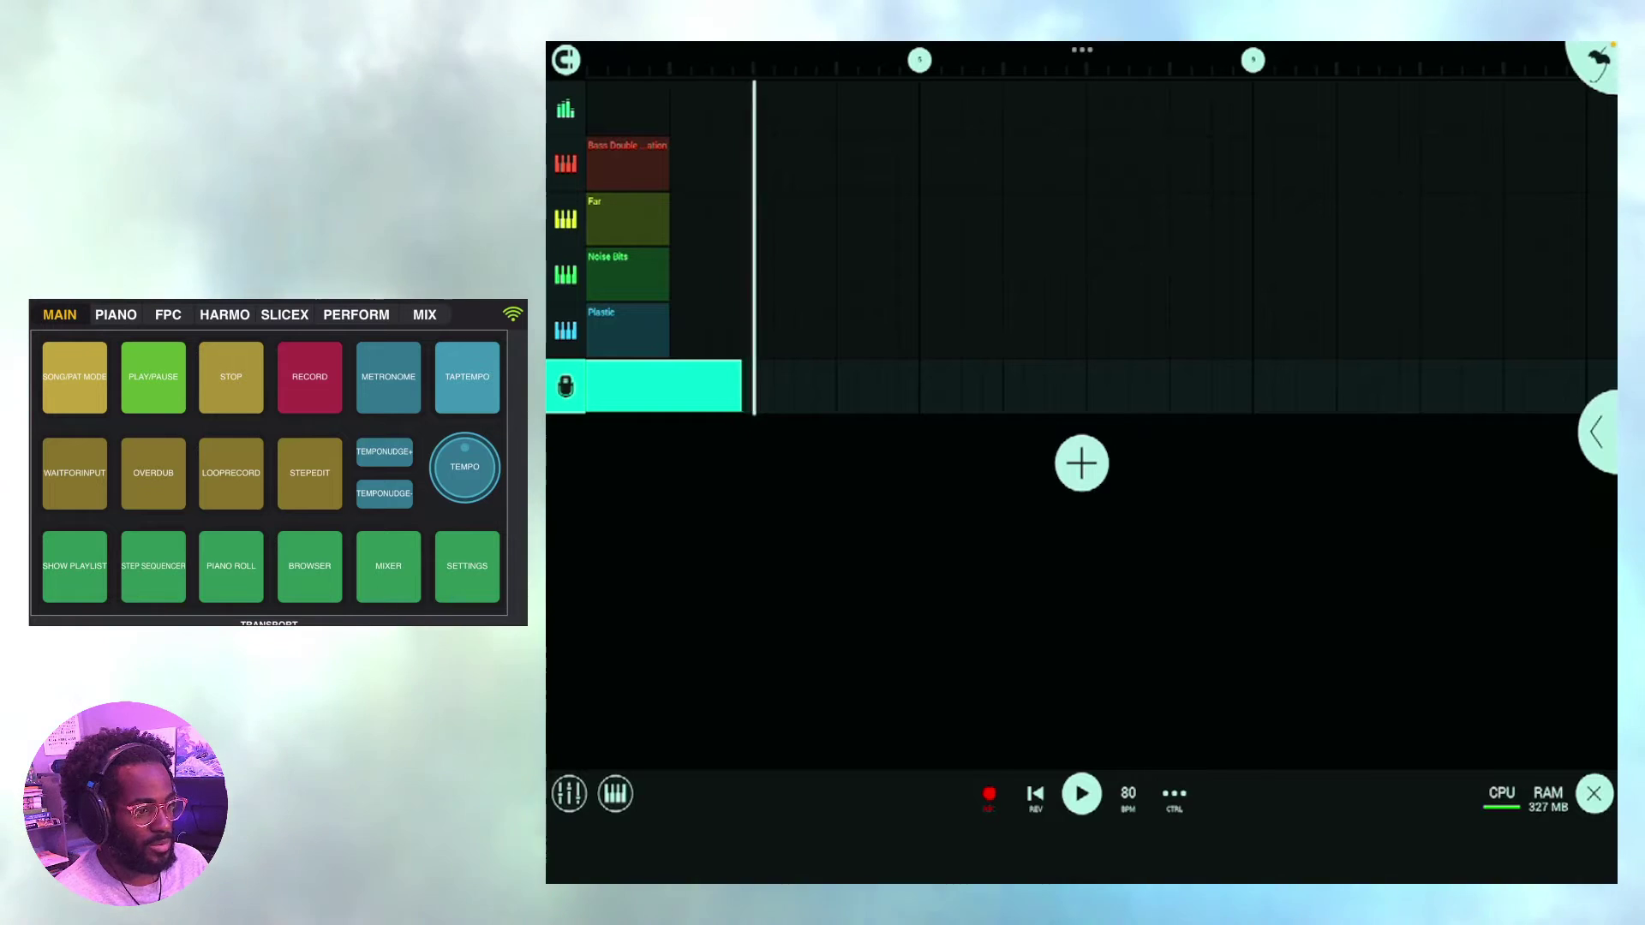
key("space")
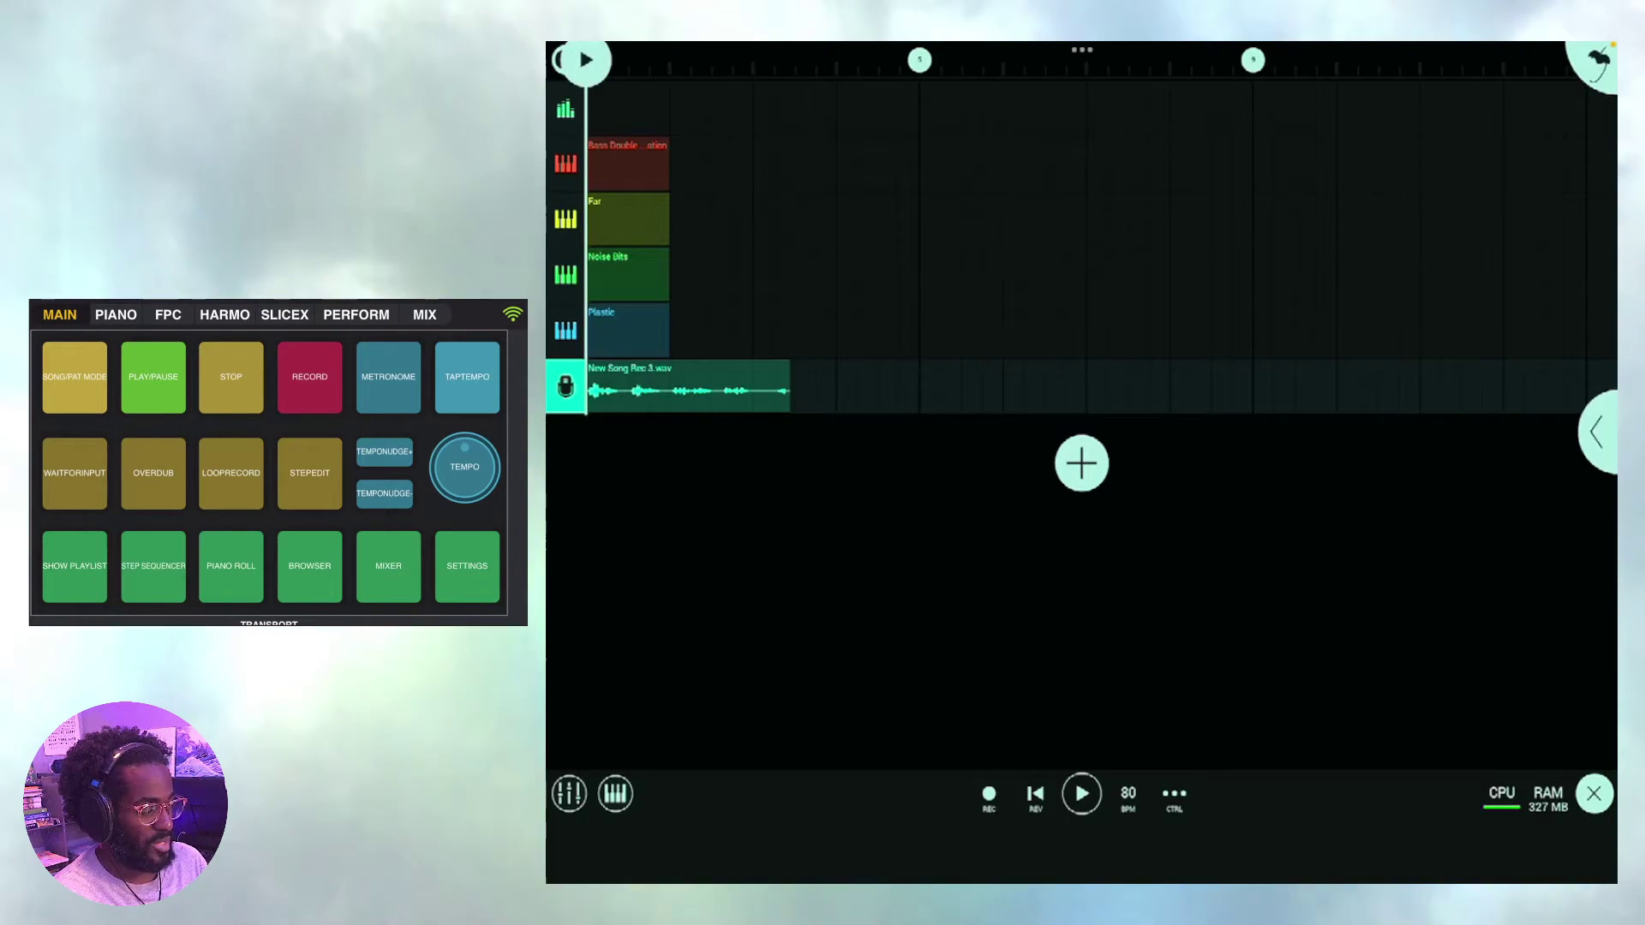
key("space")
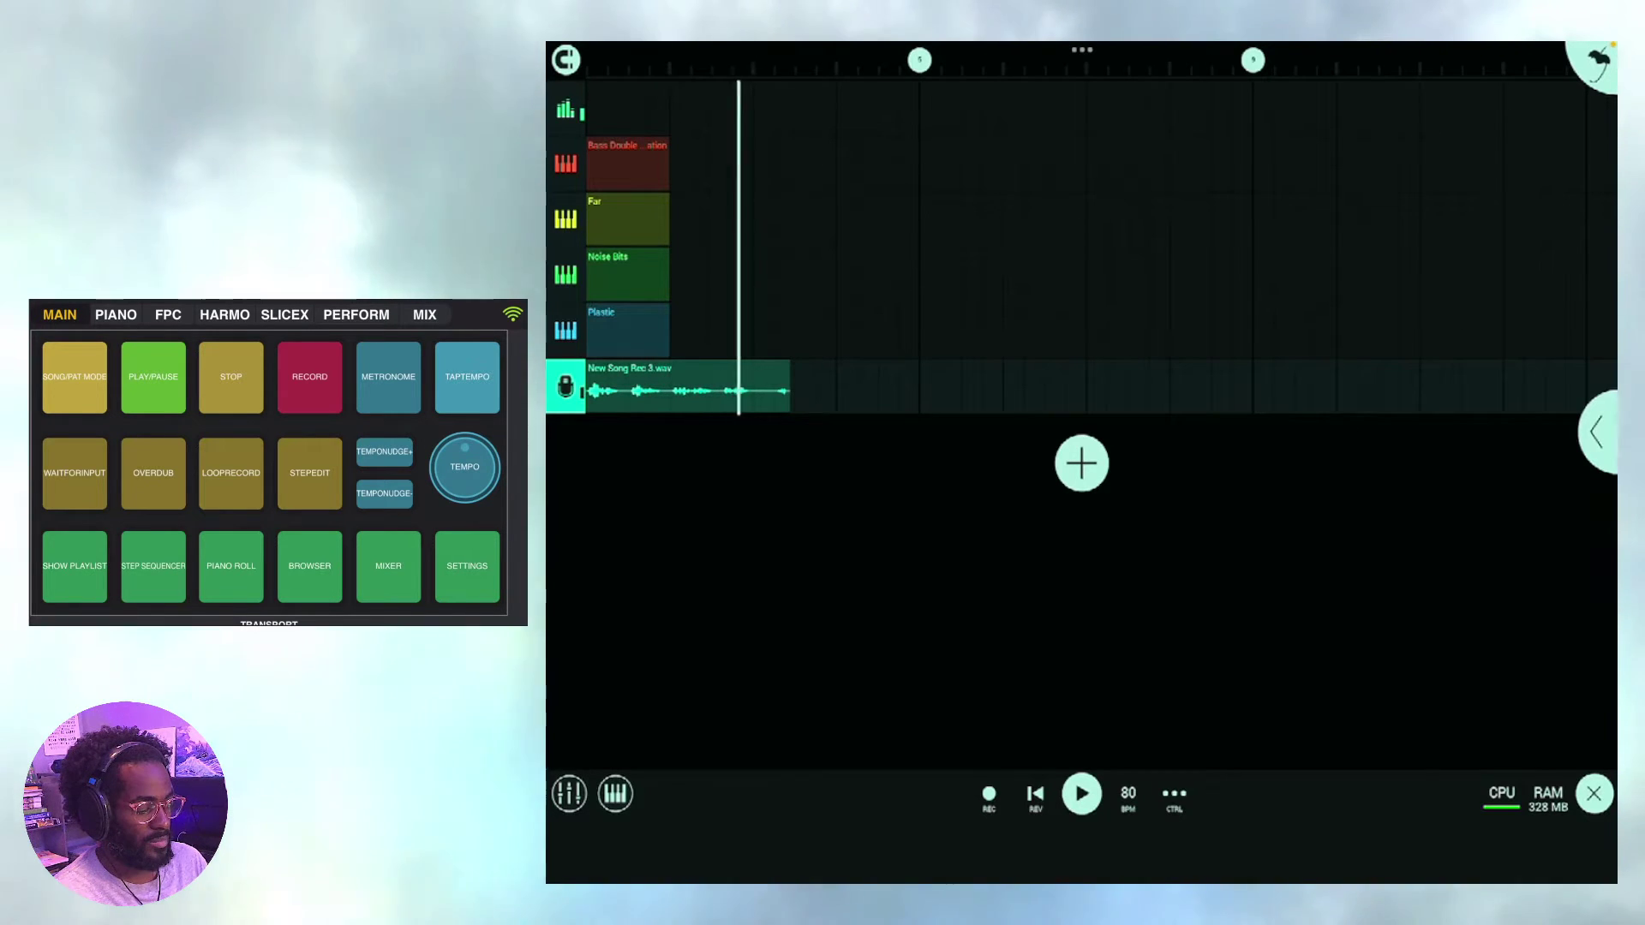
key("space")
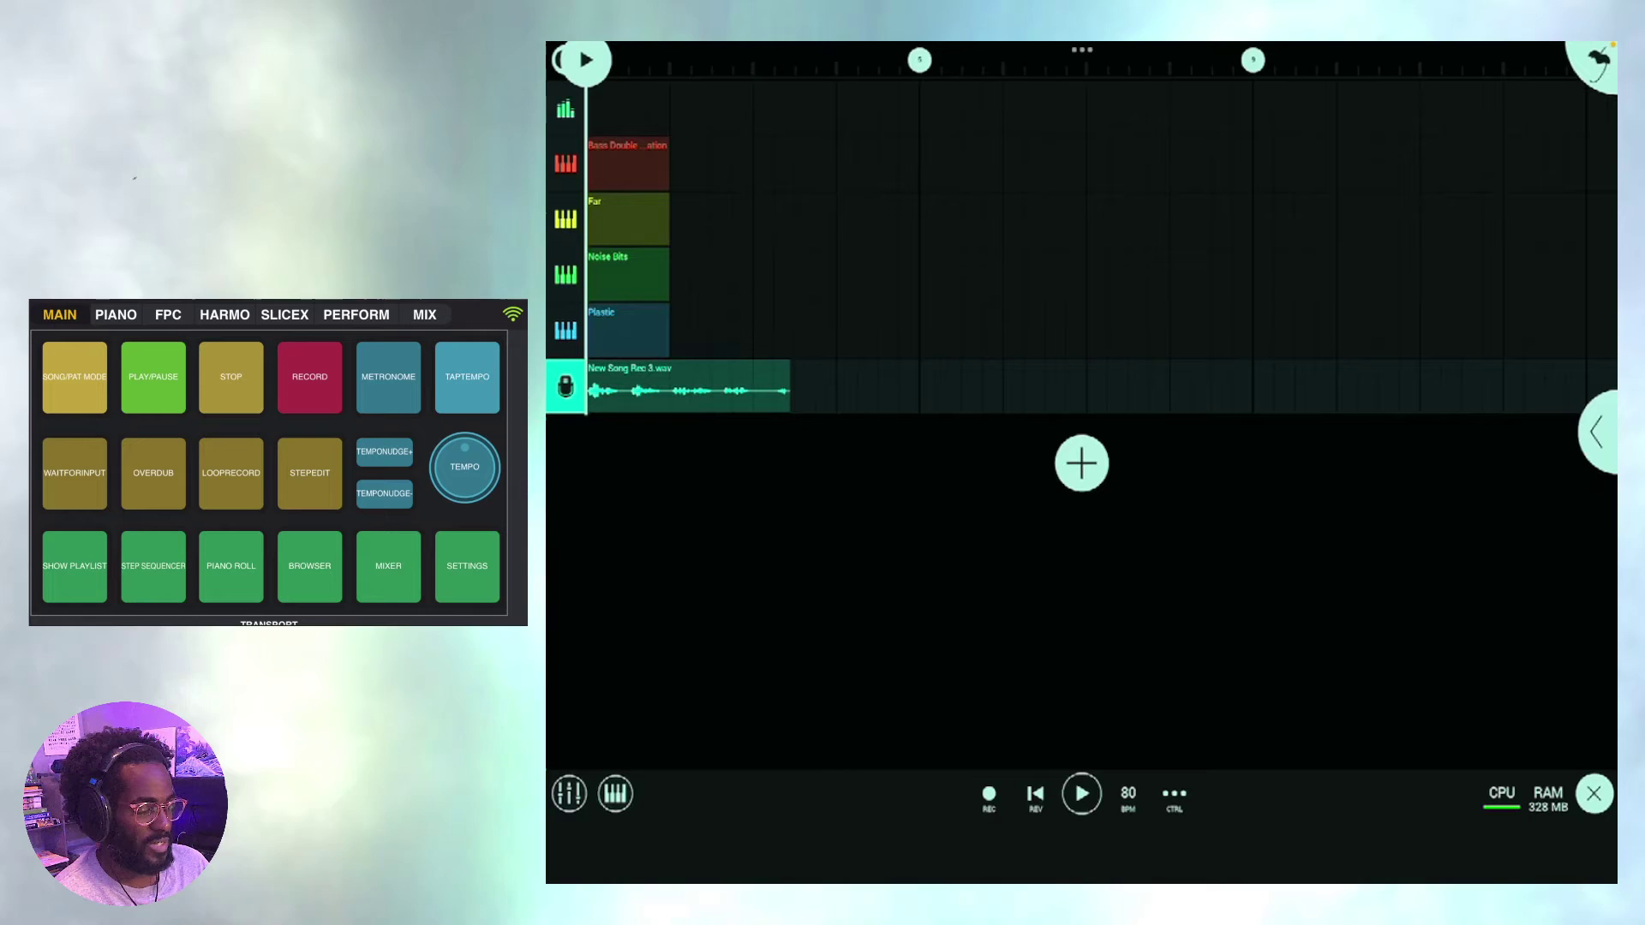
double_click(688, 389)
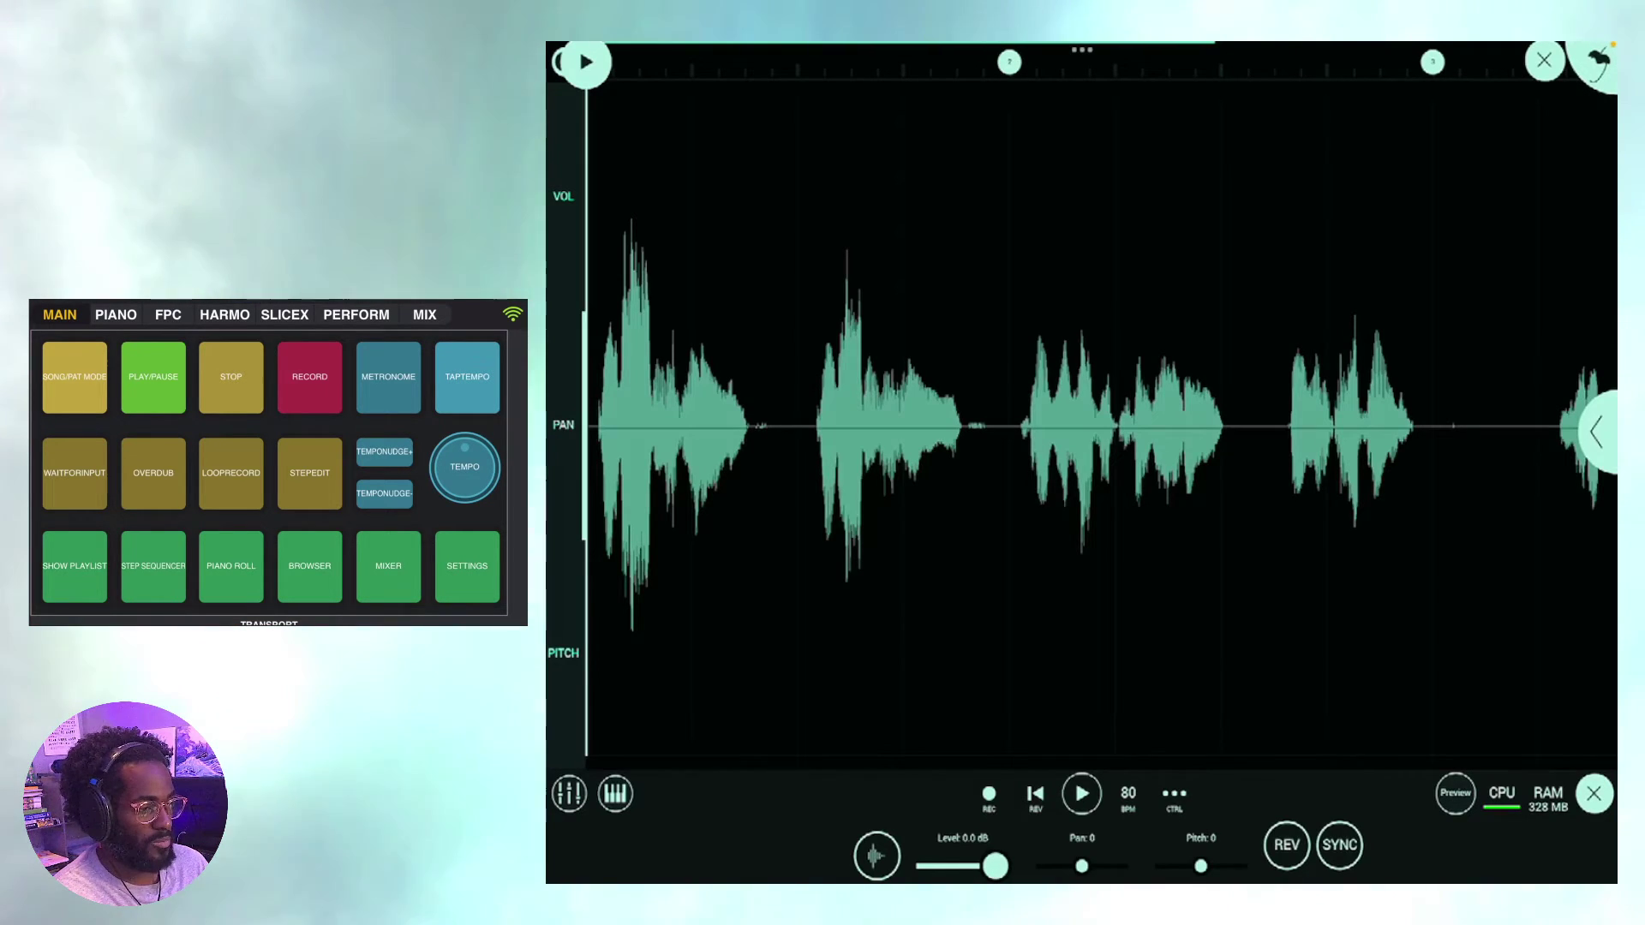
left_click(1092, 676)
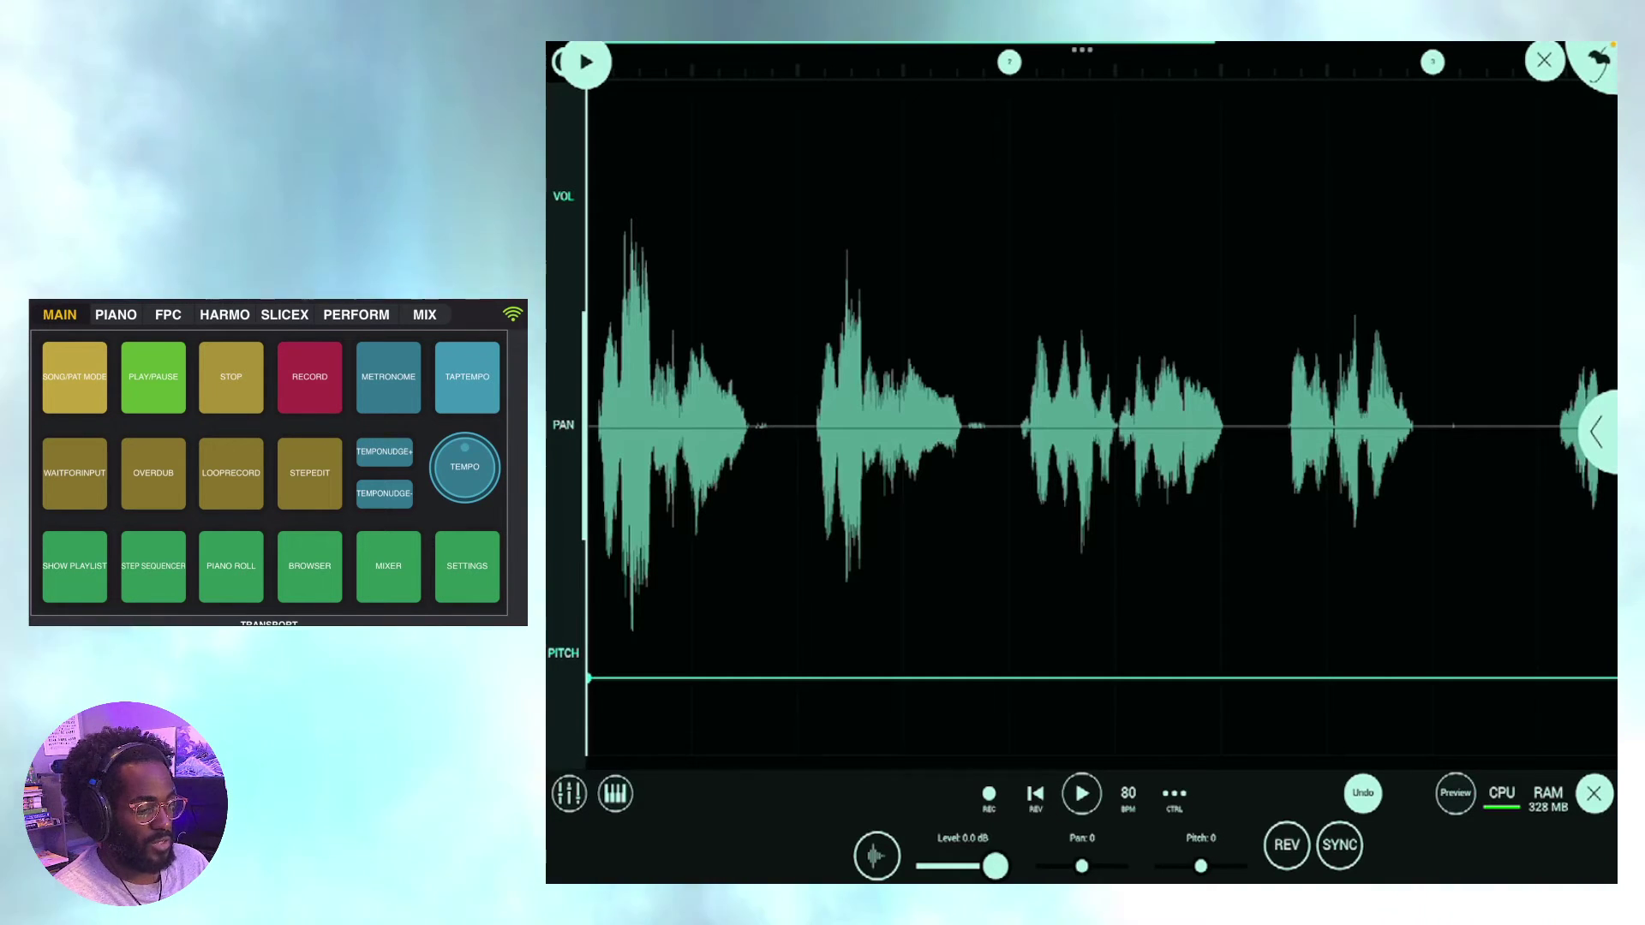
left_click(1544, 61)
- Select the recorded vocal clip and dismiss the extra clip options that appear
left_click(688, 386)
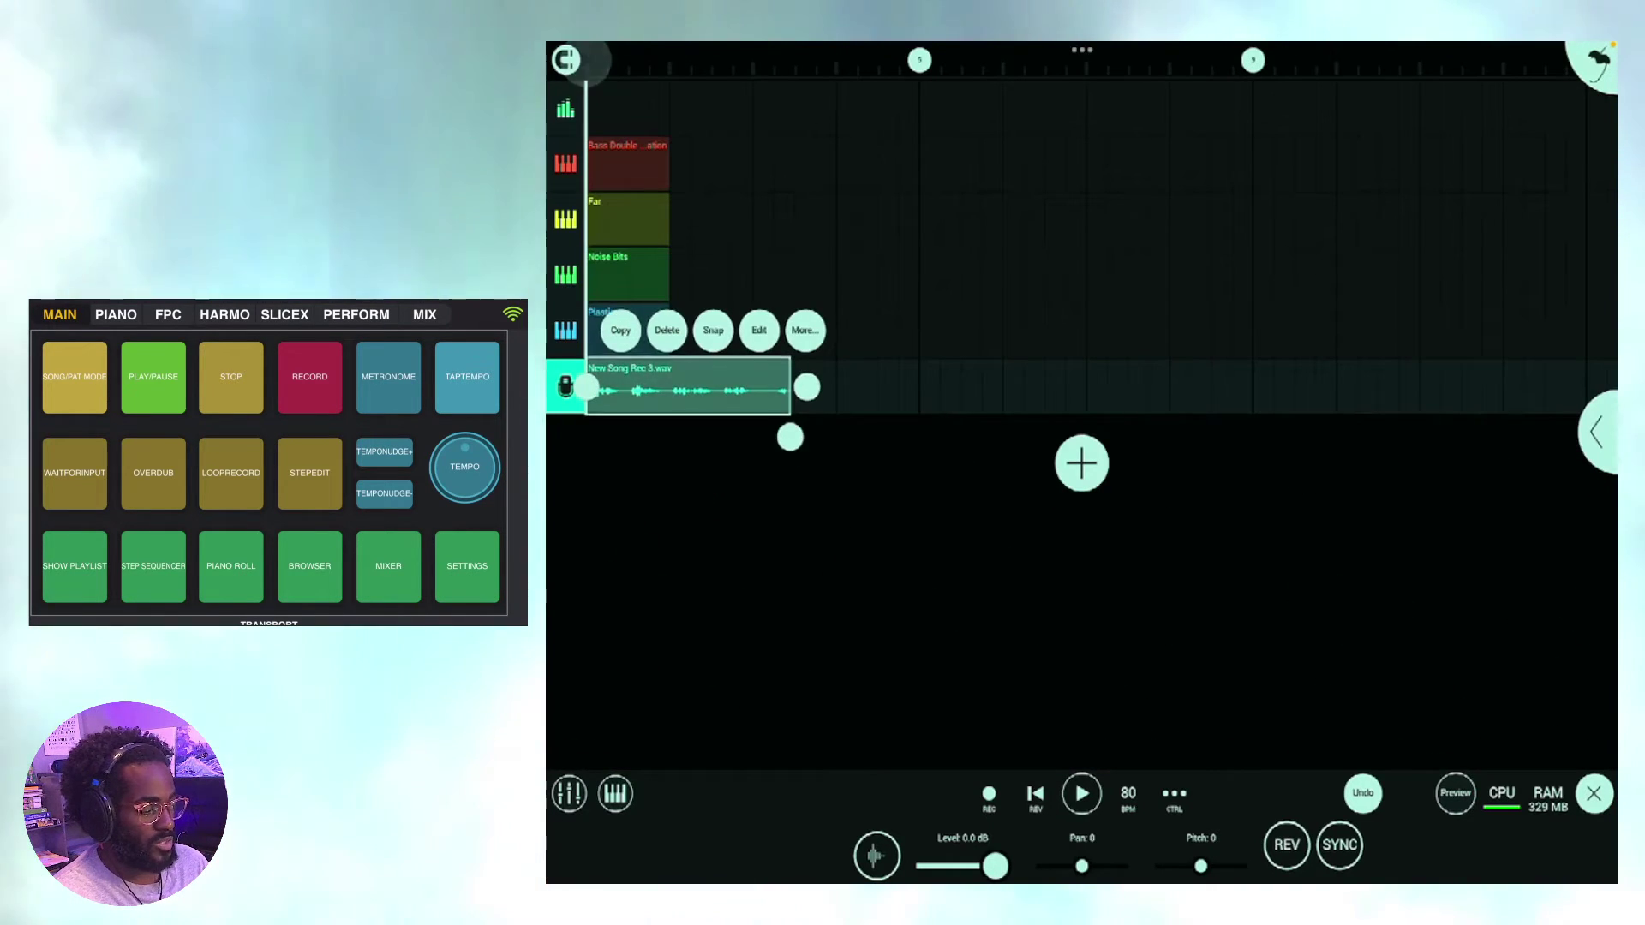
left_click(688, 386)
left_click(687, 386)
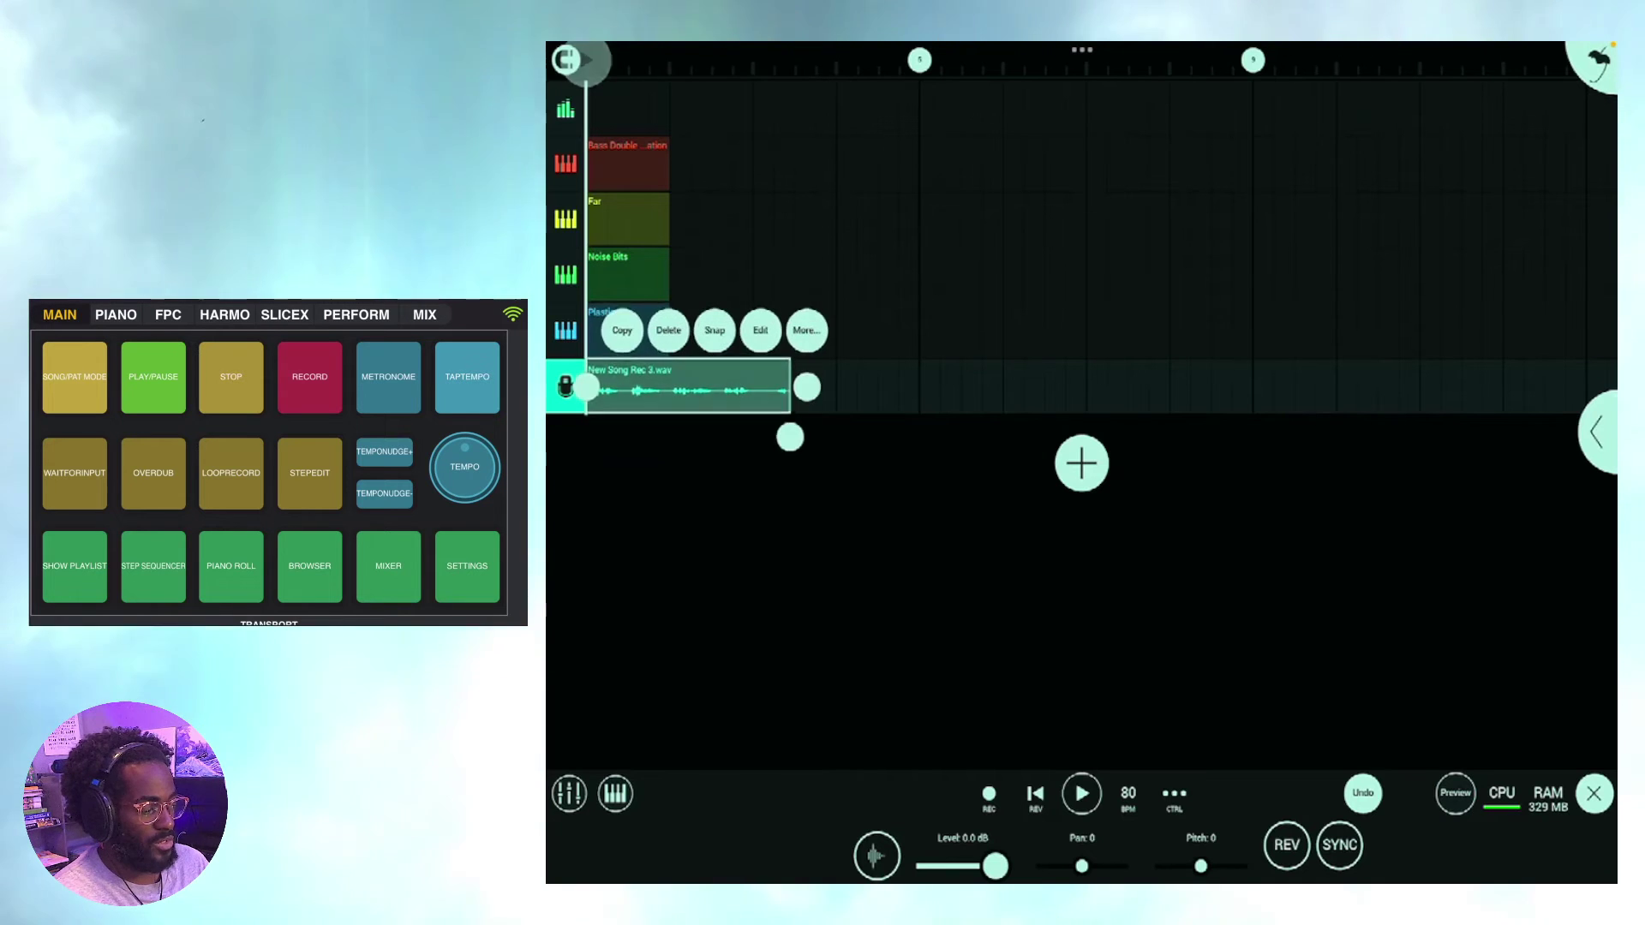
left_click(1080, 578)
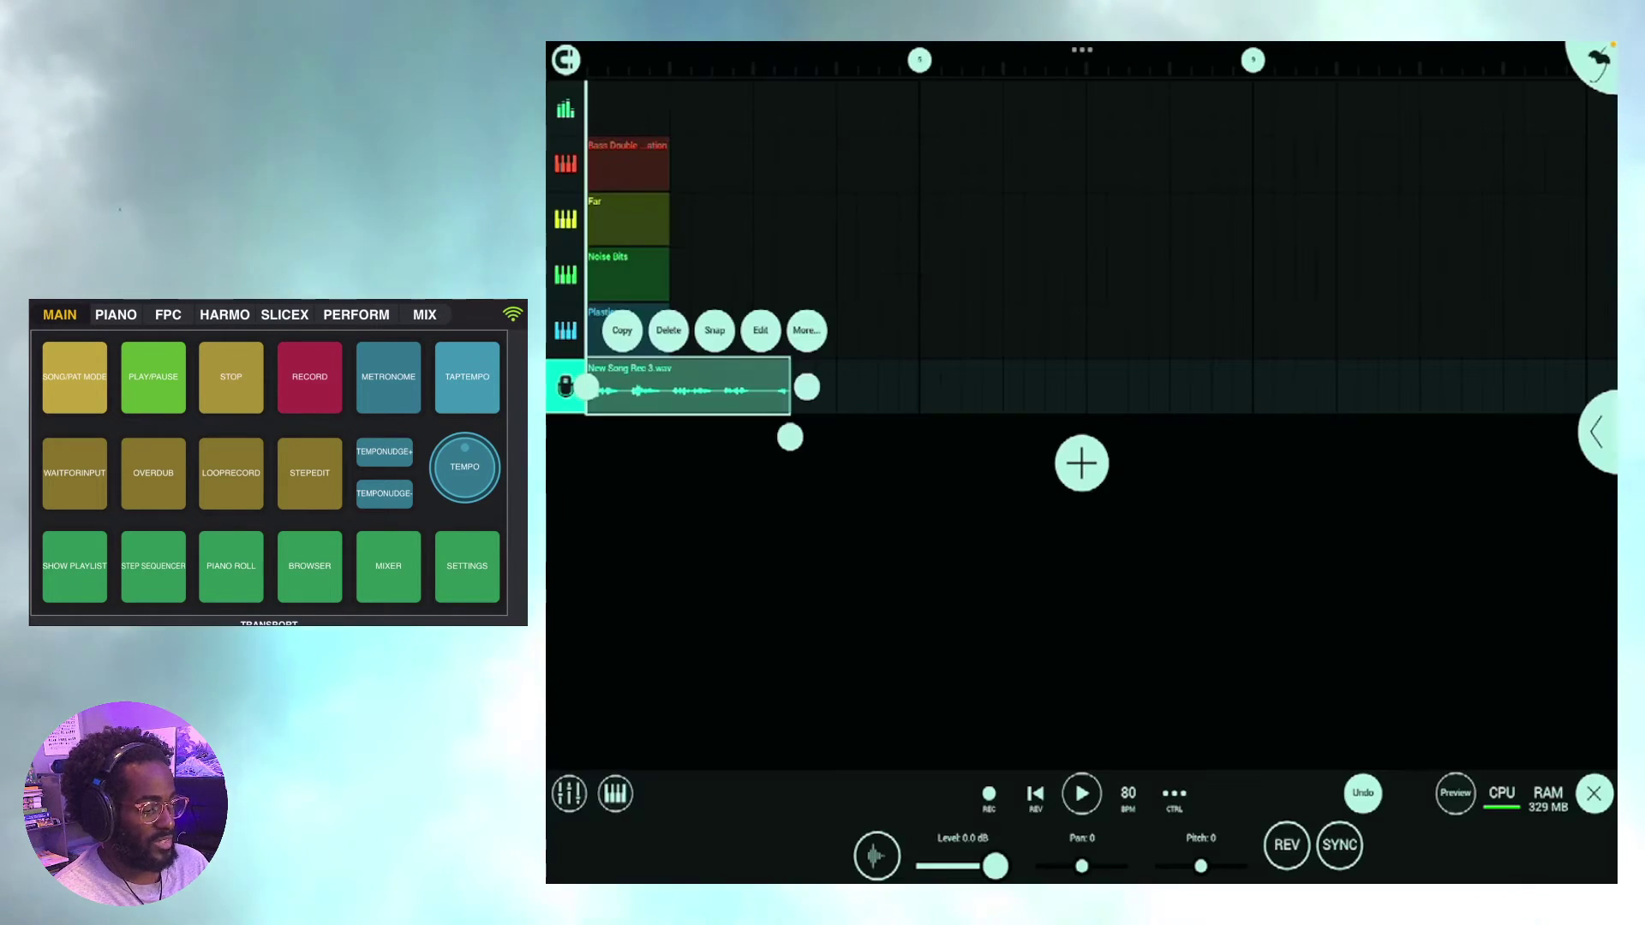
left_click(1079, 579)
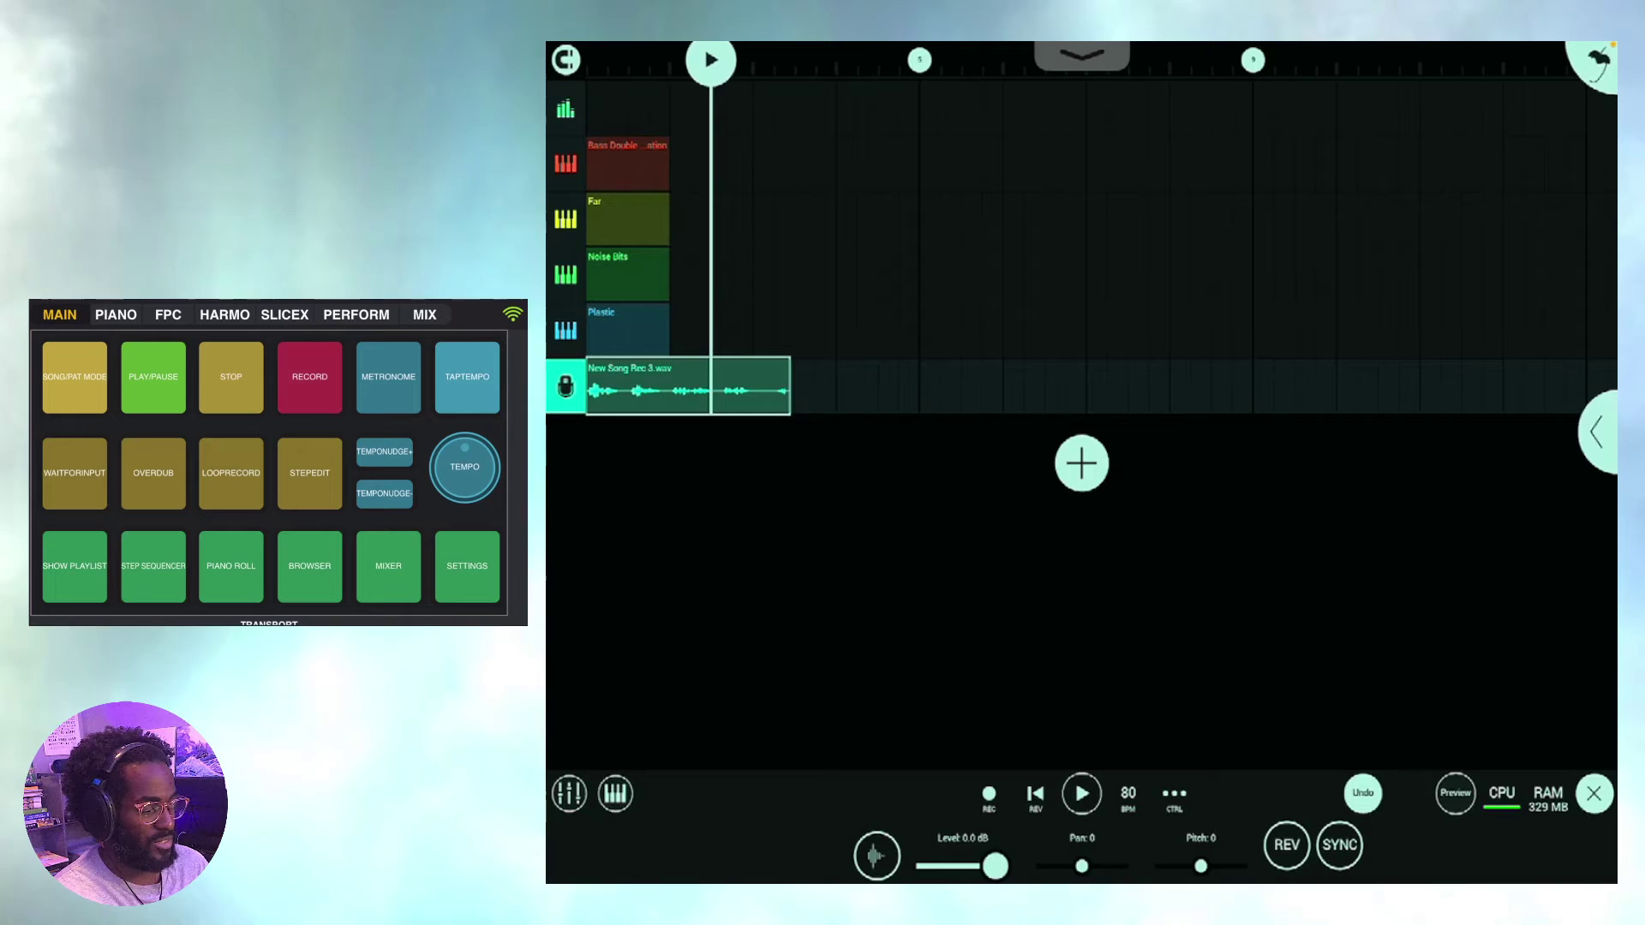
- Slice the vocal clip at the playhead, move its second piece later, and open Record 8's effects panel
left_click(688, 386)
left_click(819, 330)
left_click(642, 338)
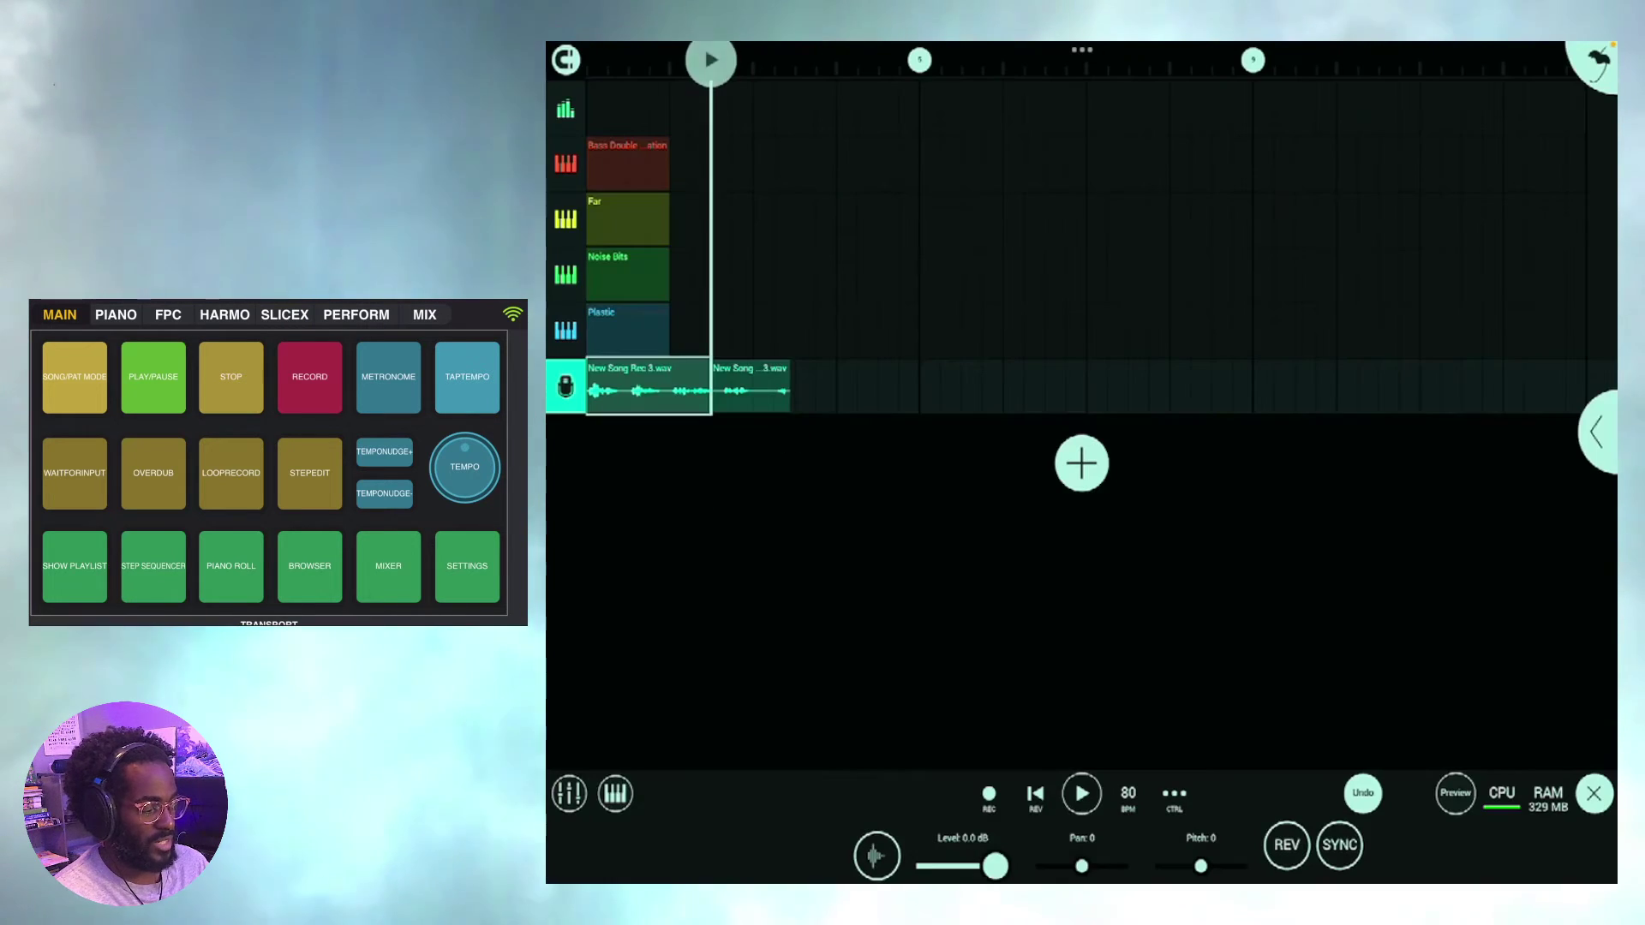
left_click_drag(752, 385, 855, 385)
left_click(978, 578)
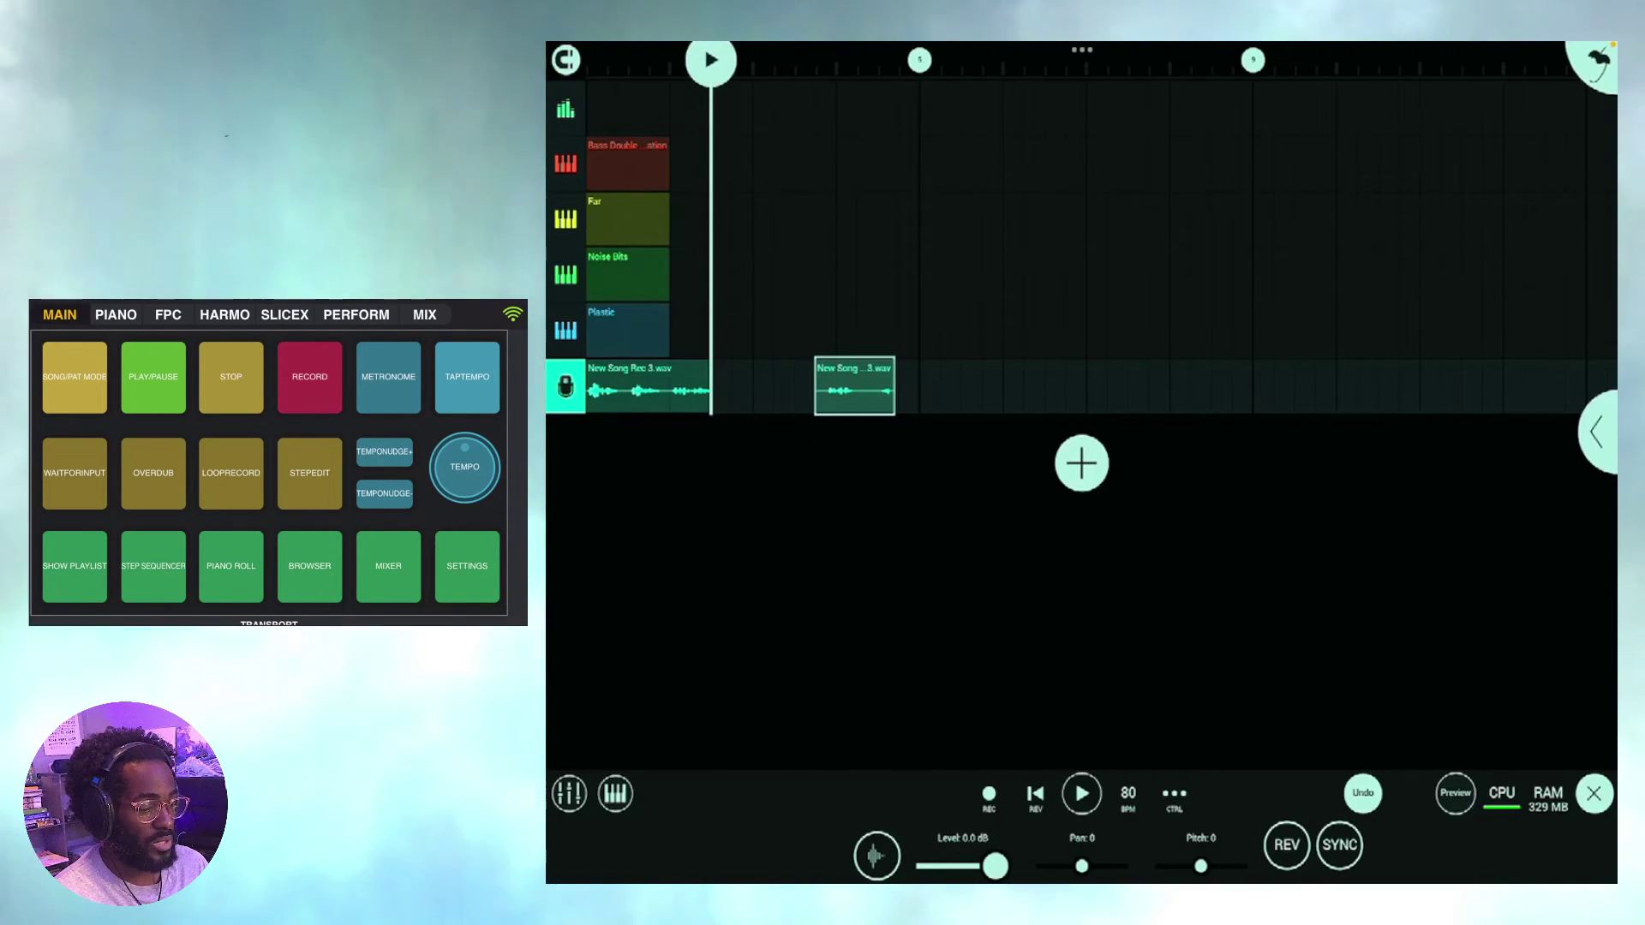
left_click(1598, 432)
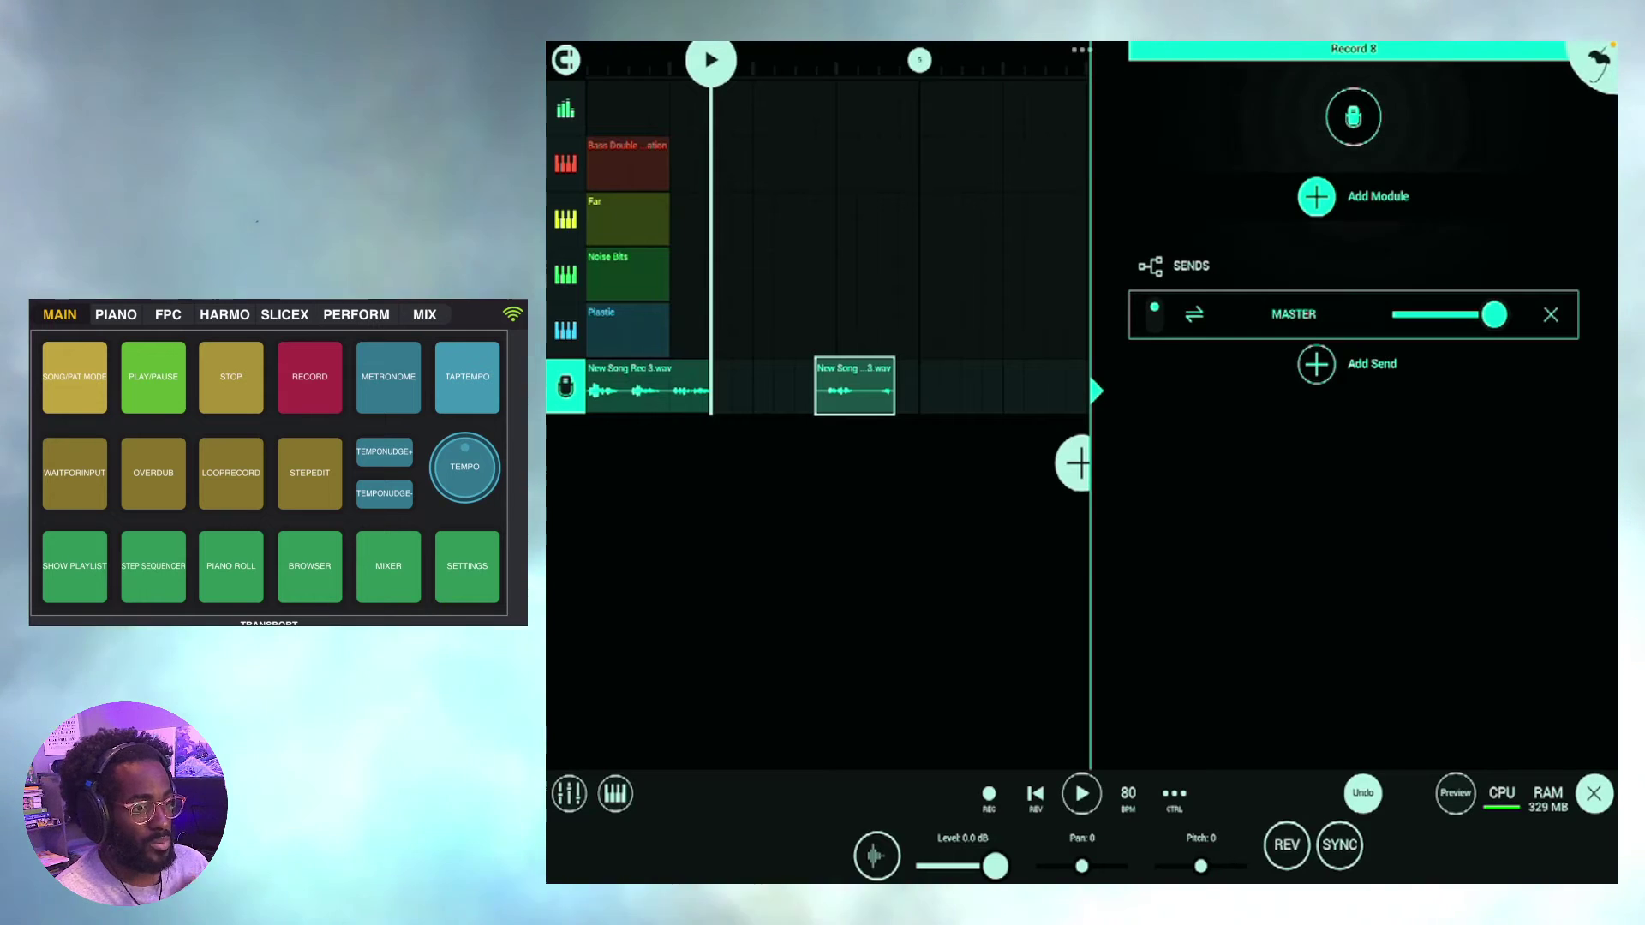
- Browse the effect module list without adding any effect, then close the Record 8 panel
left_click(1317, 195)
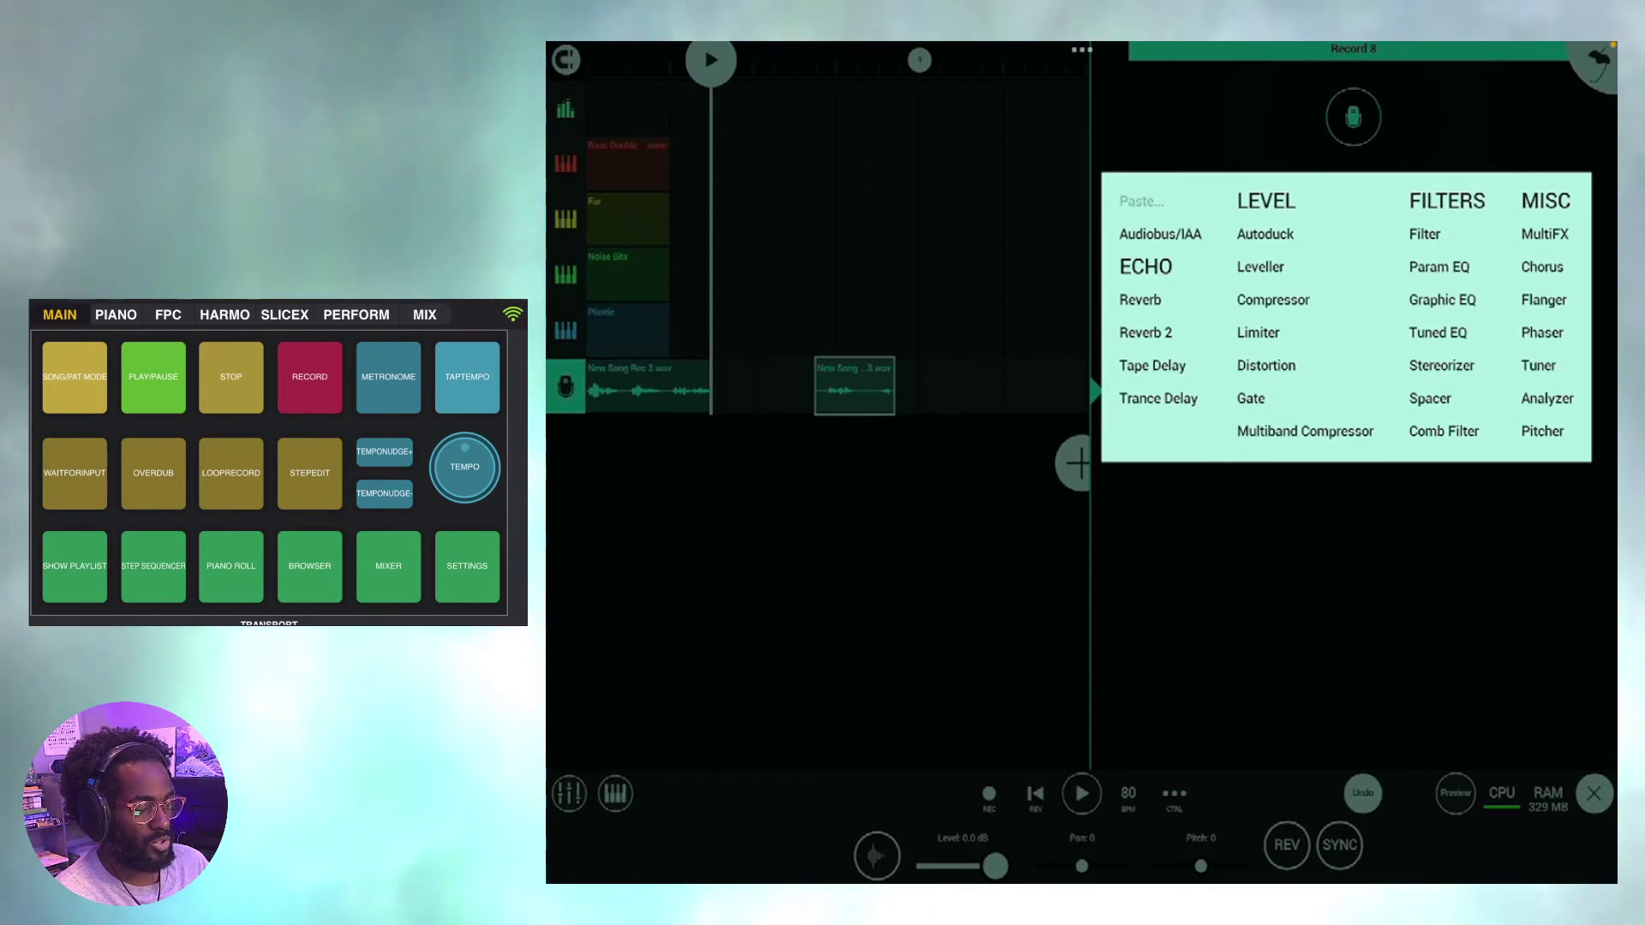
key("Escape")
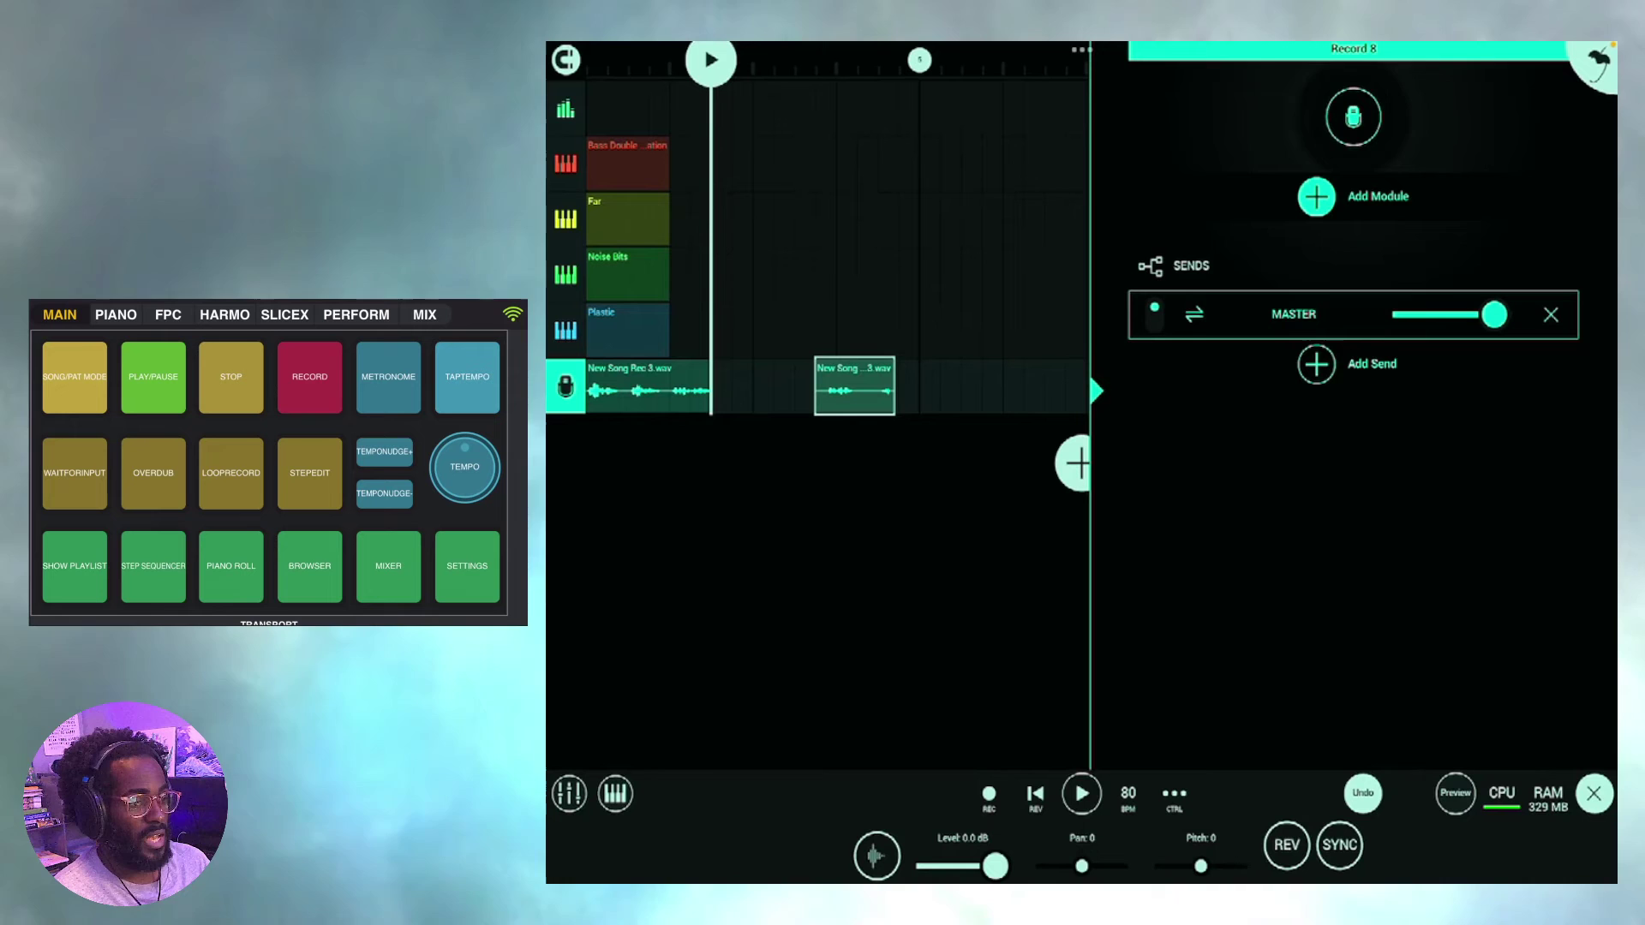
left_click(1095, 392)
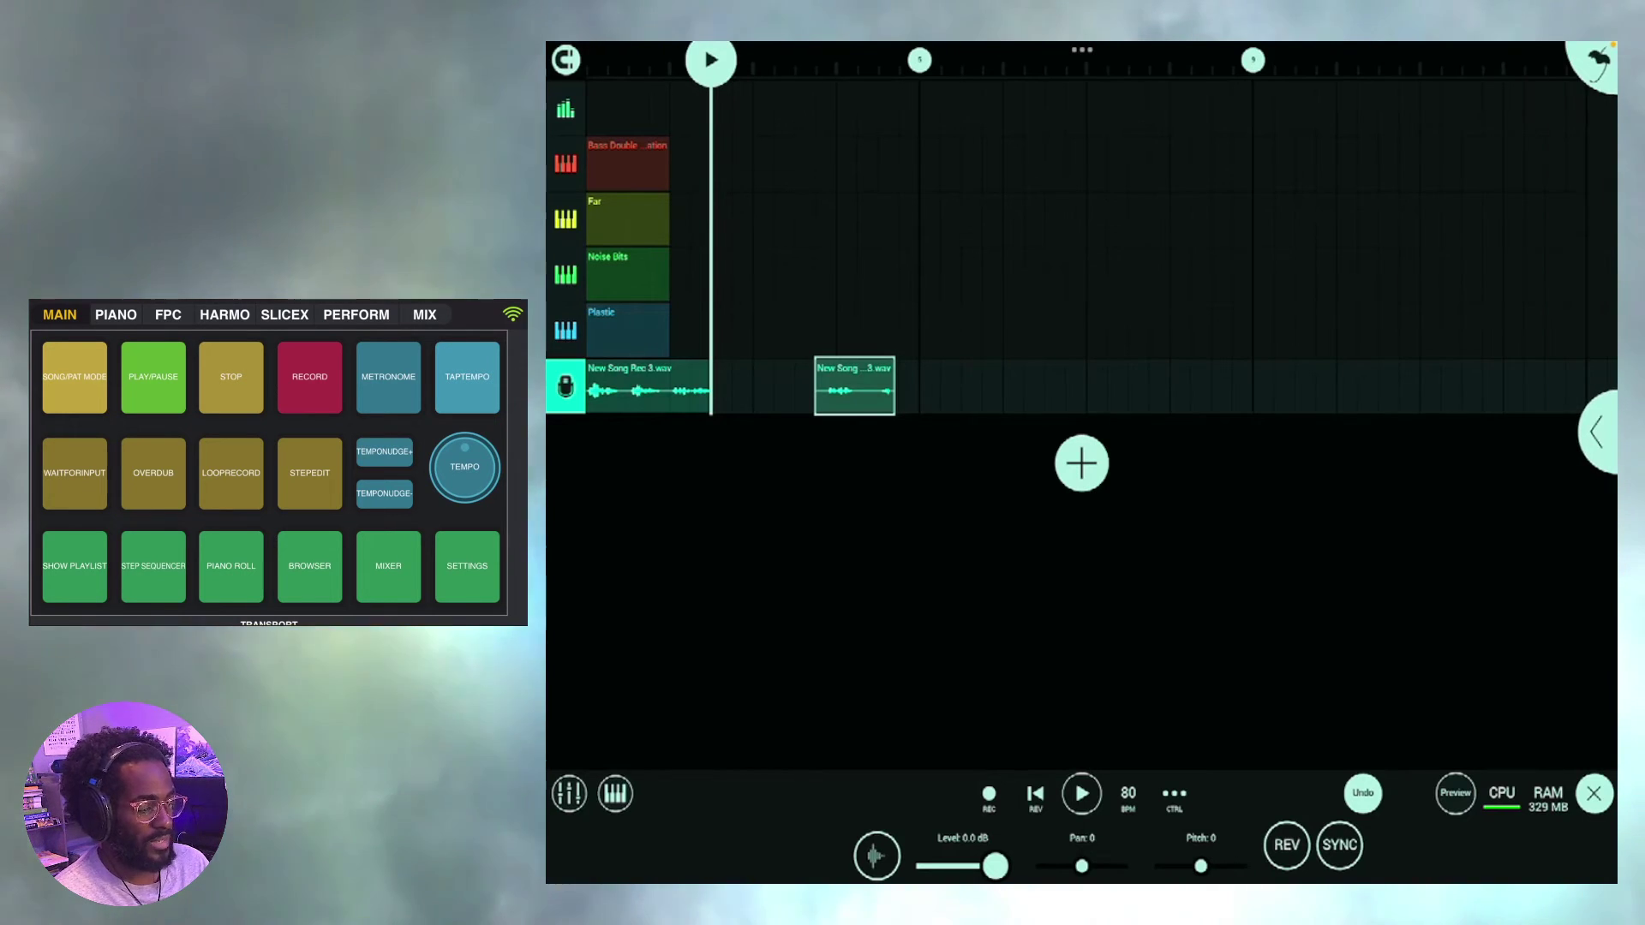